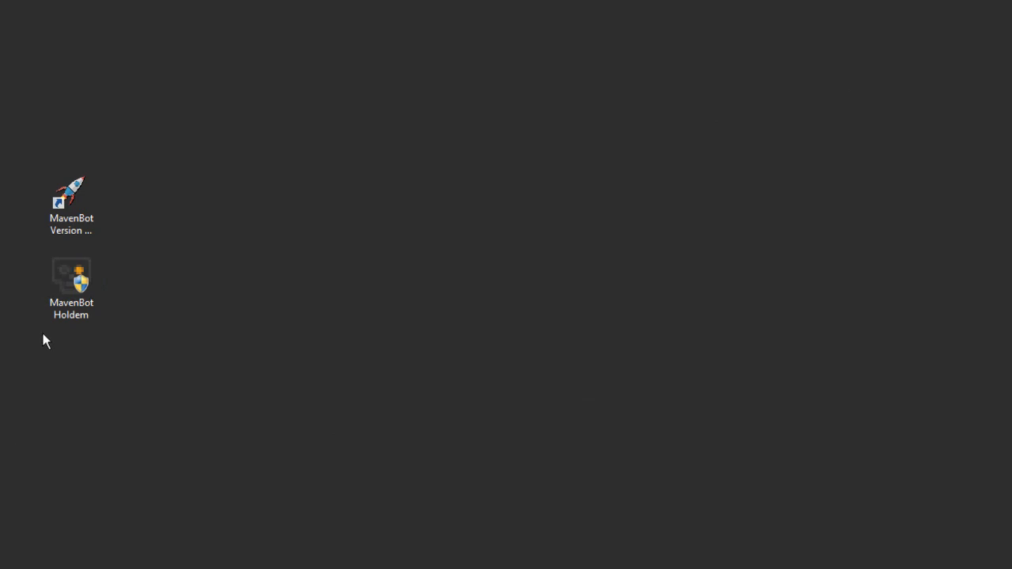
Start the MavenBot shortcut with administrator rights, approving the UAC prompt
{"action": "right_click", "coordinate": [73, 196]}
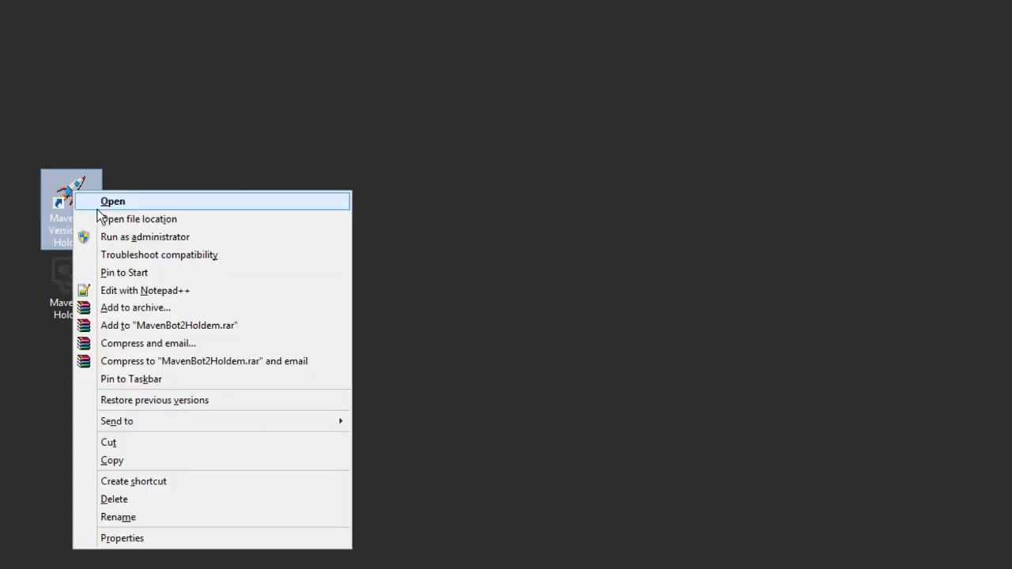
{"action": "left_click", "coordinate": [119, 236]}
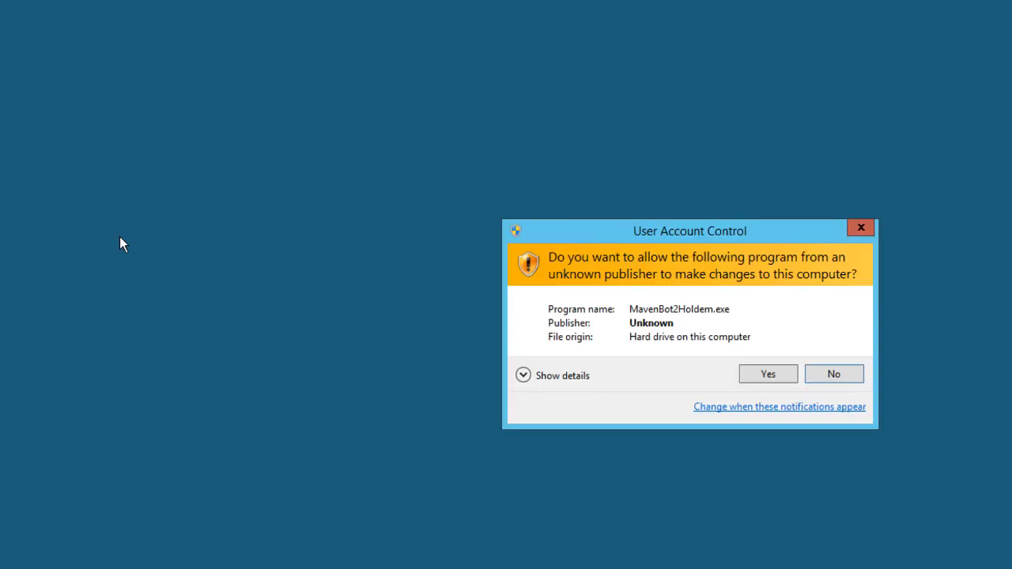
{"action": "left_click", "coordinate": [763, 380]}
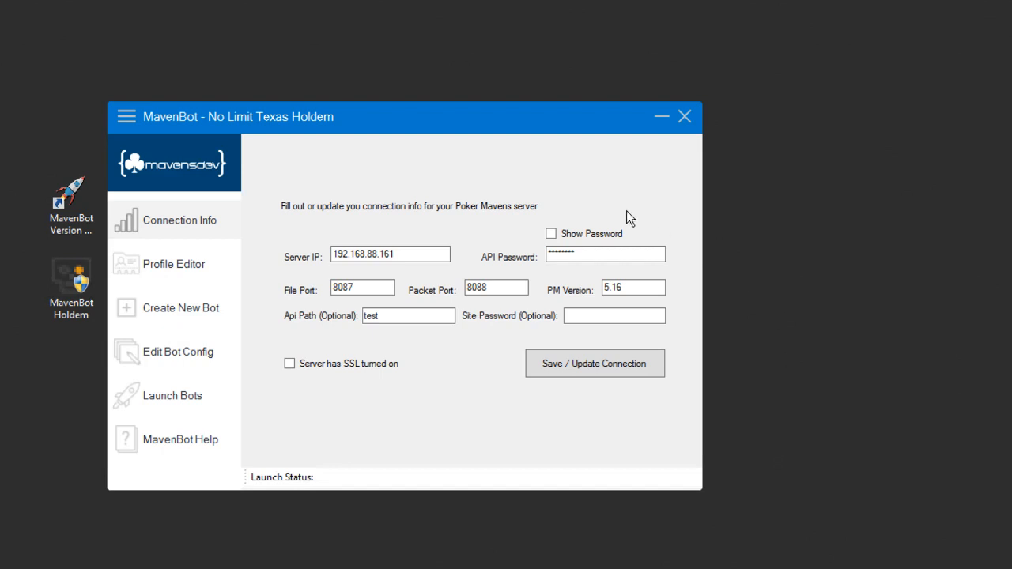
Drag the MavenBot Connection Info window over to the right side of the screen
{"action": "left_click_drag", "start_coordinate": [415, 116], "coordinate": [672, 108]}
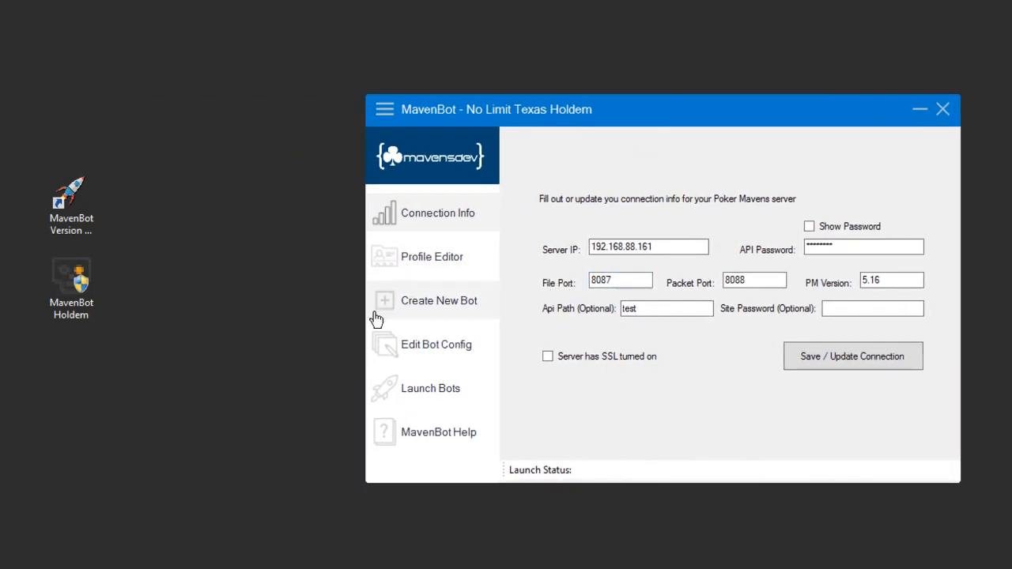
Open the Create New Bot form and step through its Name, Balance, Table Name and Table Password fields
{"action": "left_click", "coordinate": [454, 311]}
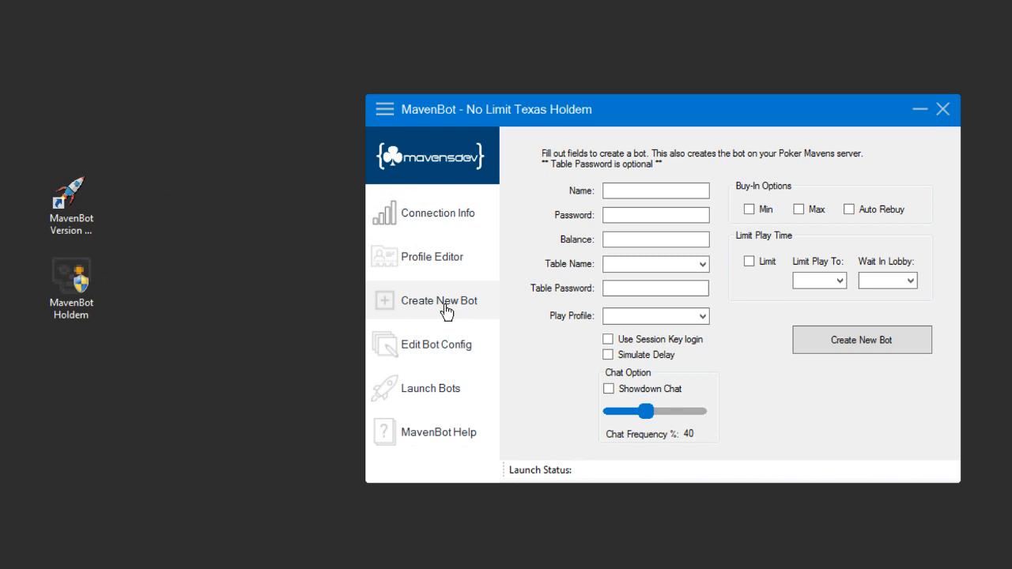
{"action": "left_click", "coordinate": [615, 192]}
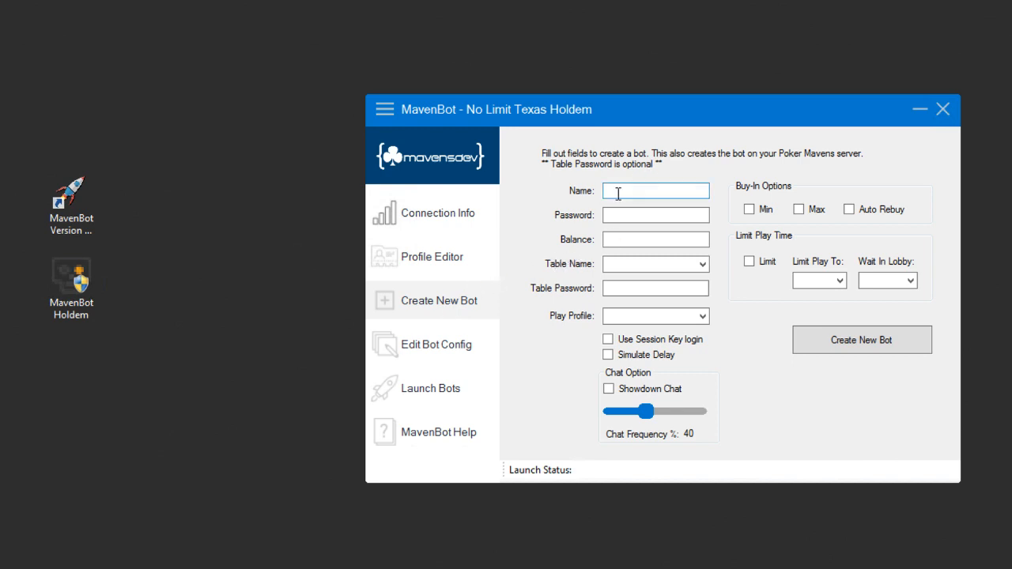
{"action": "left_click", "coordinate": [619, 242]}
{"action": "left_click", "coordinate": [666, 263]}
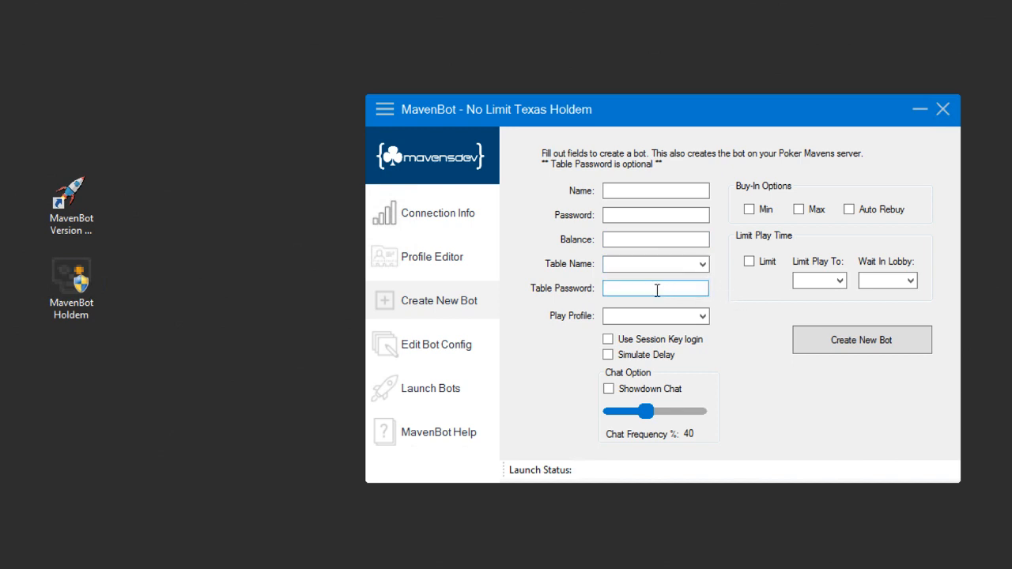
{"action": "left_click", "coordinate": [630, 293]}
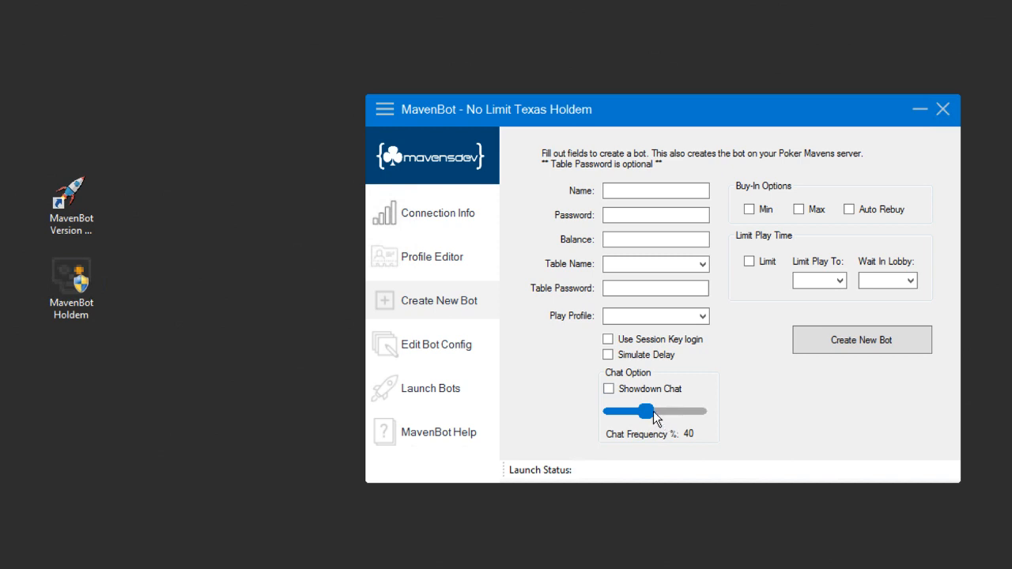
Enable Showdown Chat and settle the chat frequency slider at about 23%
{"action": "left_click", "coordinate": [609, 389]}
{"action": "left_click_drag", "start_coordinate": [645, 411], "coordinate": [714, 431]}
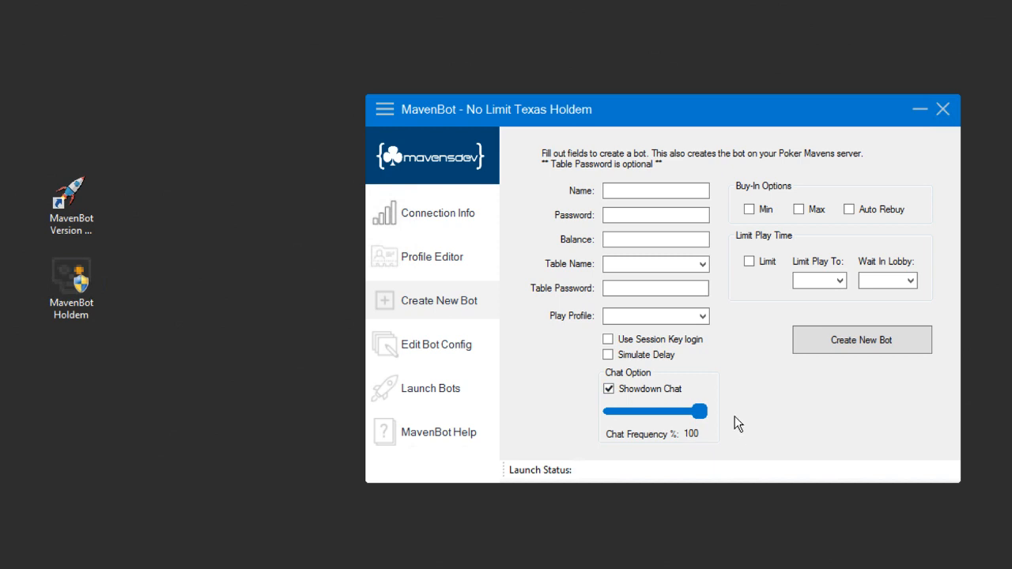
{"action": "left_click_drag", "start_coordinate": [700, 411], "coordinate": [627, 415]}
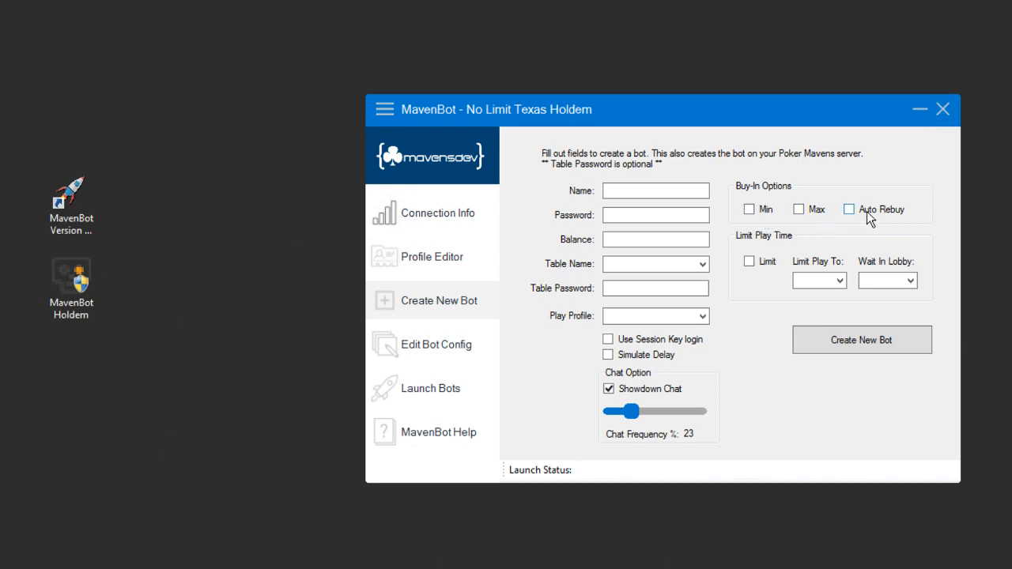
Choose 2 hours of play and a 30-minute lobby wait, leaving the Limit checkbox unchecked
{"action": "left_click", "coordinate": [749, 262]}
{"action": "left_click", "coordinate": [840, 281]}
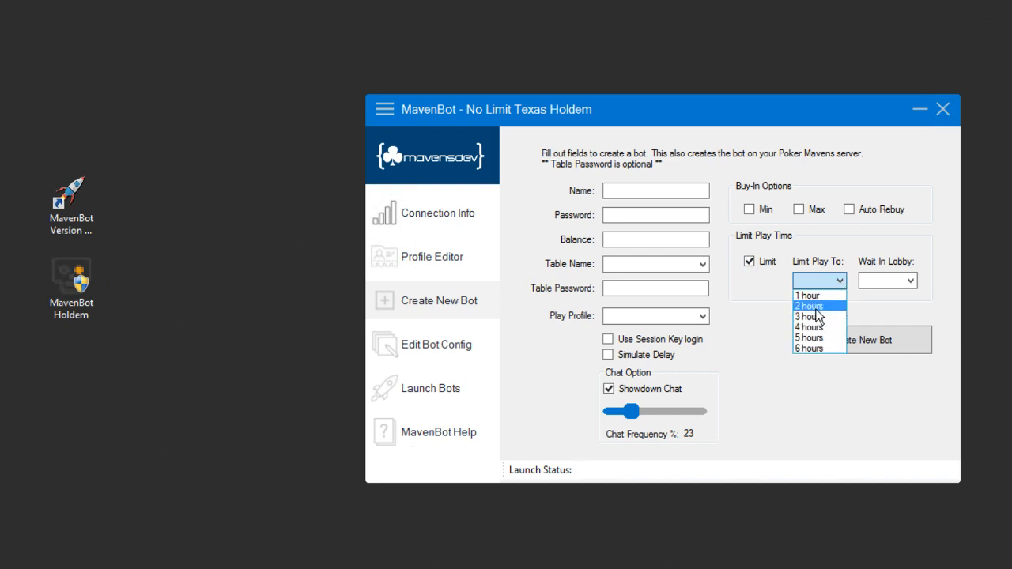
{"action": "left_click", "coordinate": [817, 307]}
{"action": "left_click", "coordinate": [898, 282]}
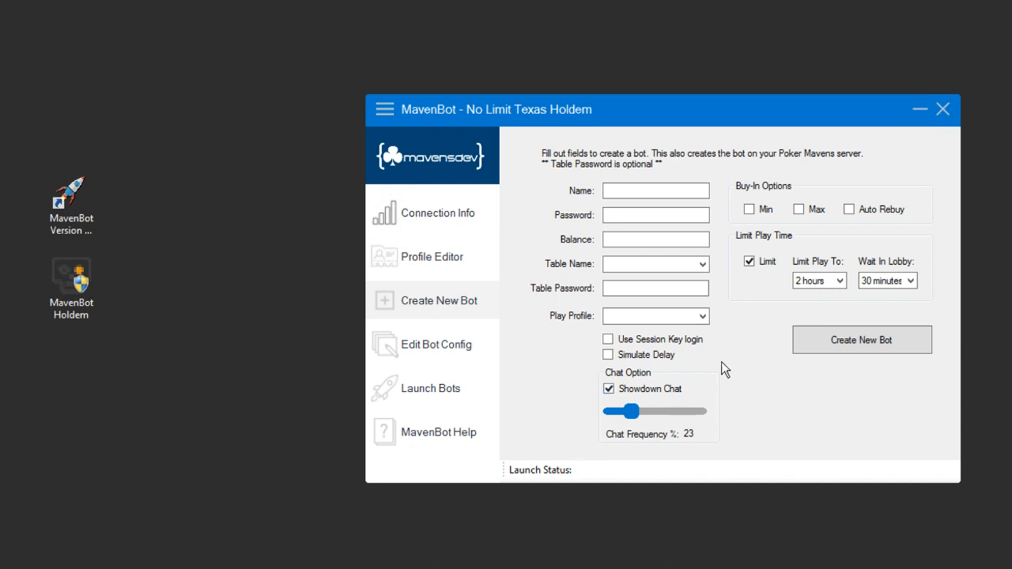
{"action": "left_click", "coordinate": [748, 261]}
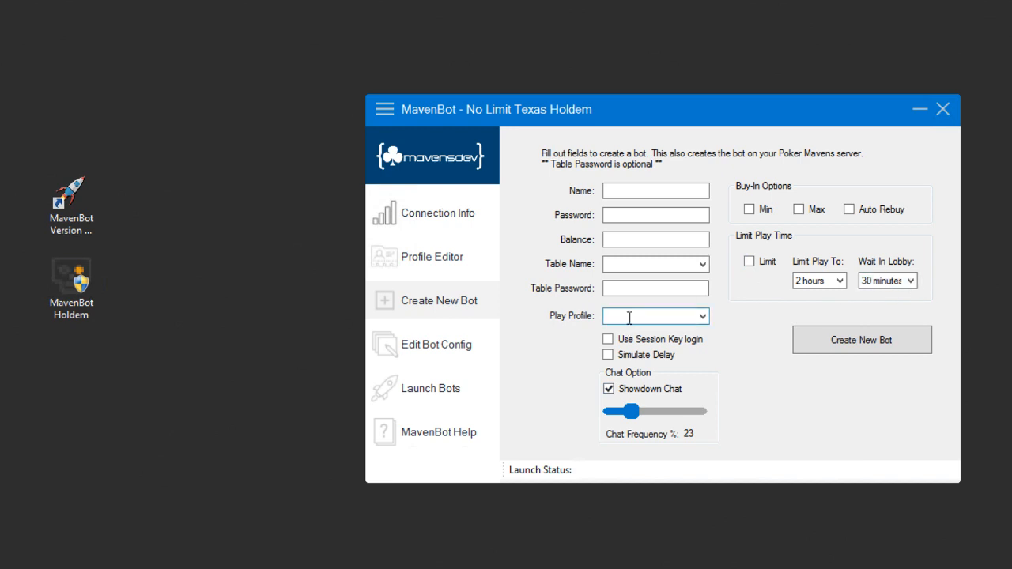
Name the new bot DemoBot50, correcting the mistyped text along the way
{"action": "left_click", "coordinate": [616, 191]}
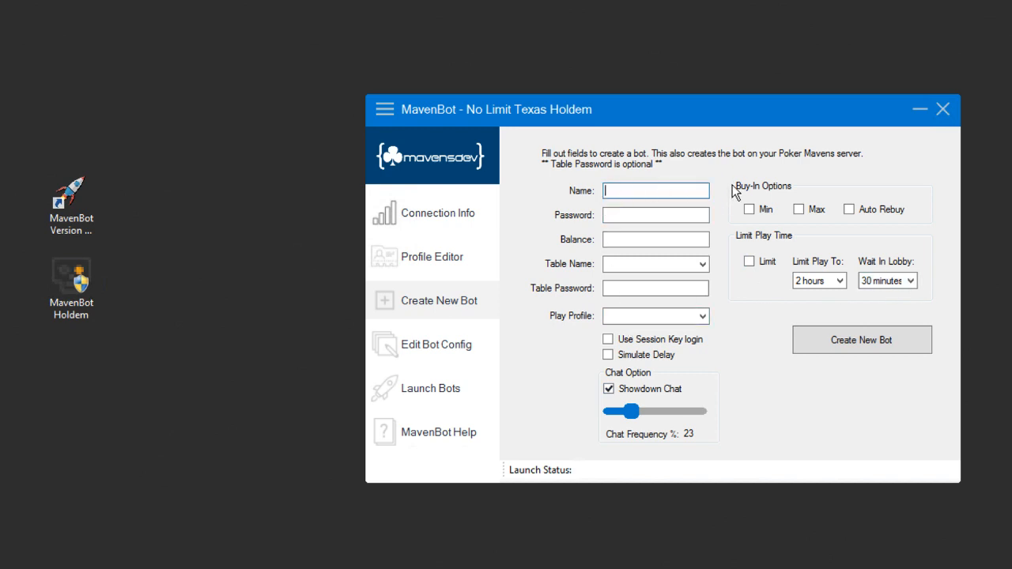
{"action": "type", "text": "DemoBot50"}
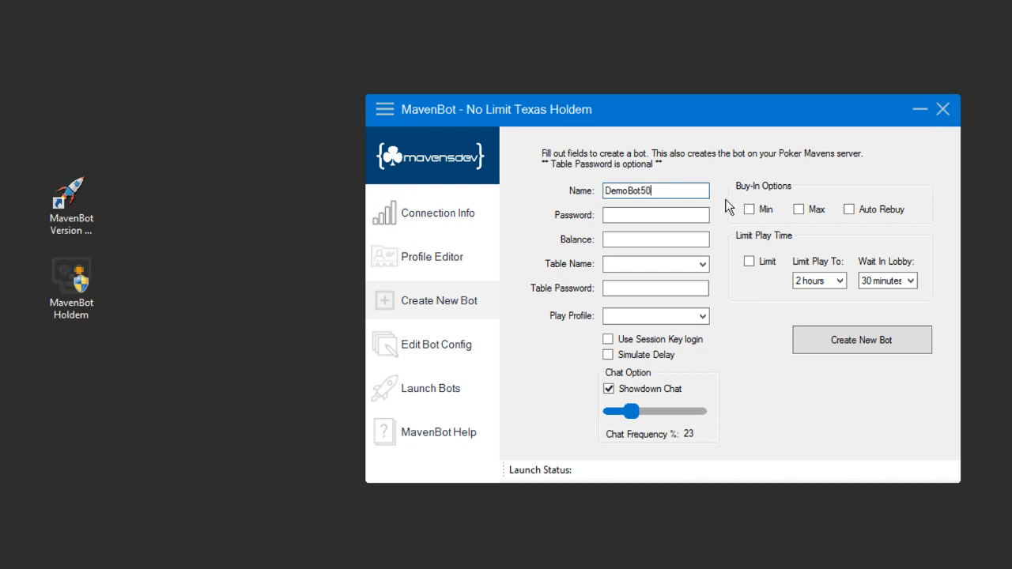
Enter the bot's password, a 10000 starting balance, and the Monday Nitro table
{"action": "left_click", "coordinate": [633, 220]}
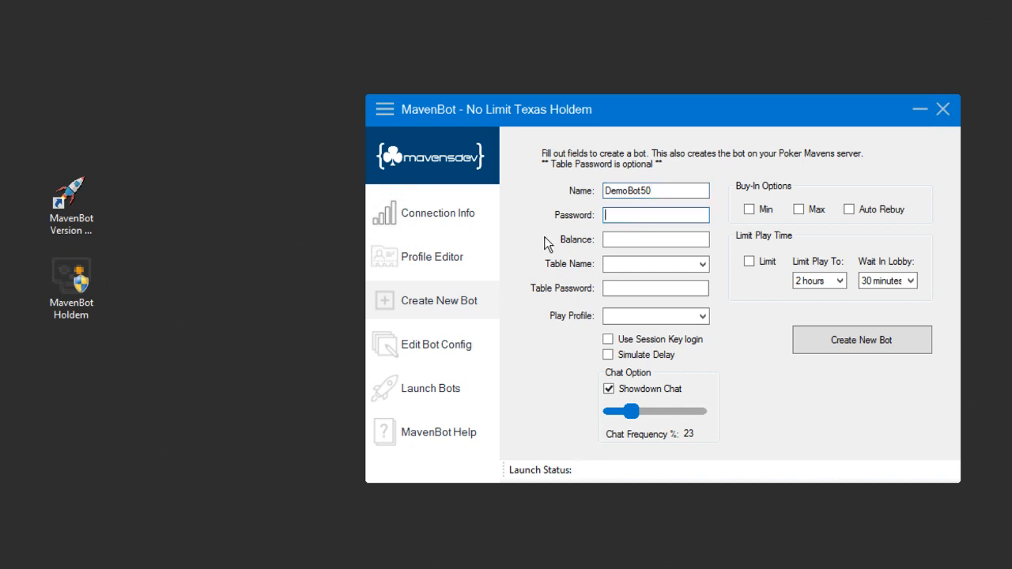
{"action": "type", "text": "password"}
{"action": "left_click", "coordinate": [622, 239]}
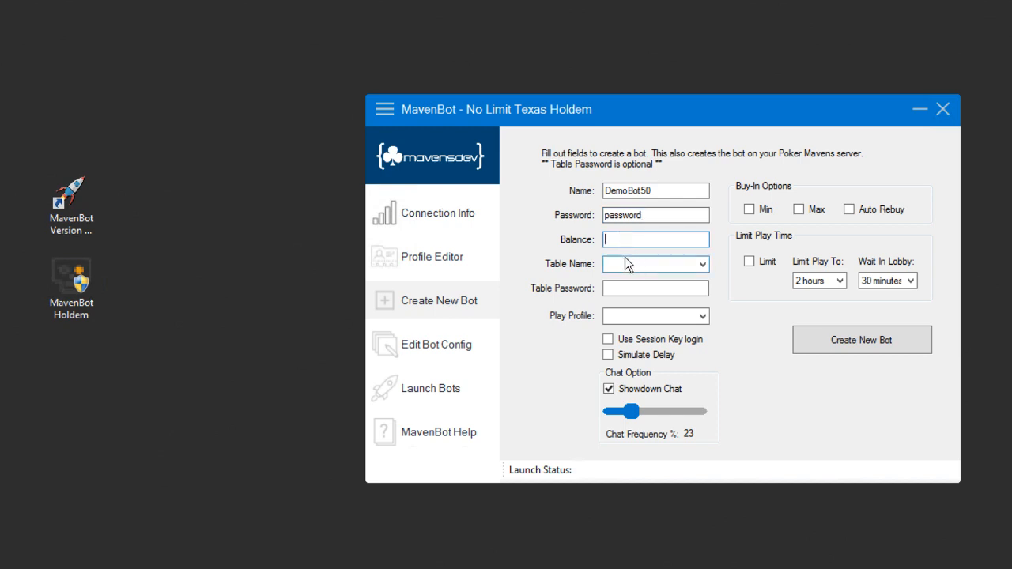
{"action": "type", "text": "10000"}
{"action": "left_click", "coordinate": [703, 265]}
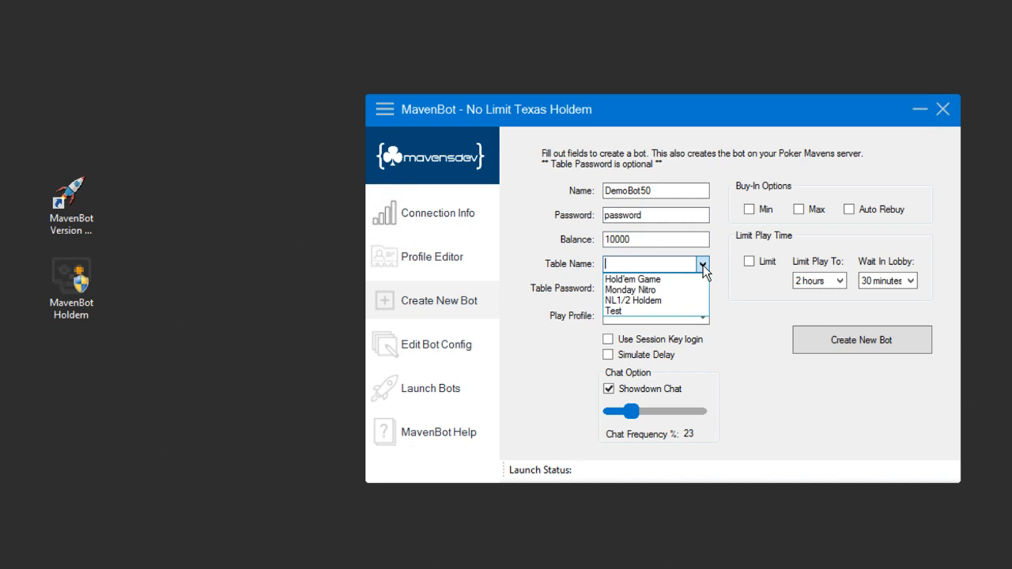
{"action": "left_click", "coordinate": [663, 290]}
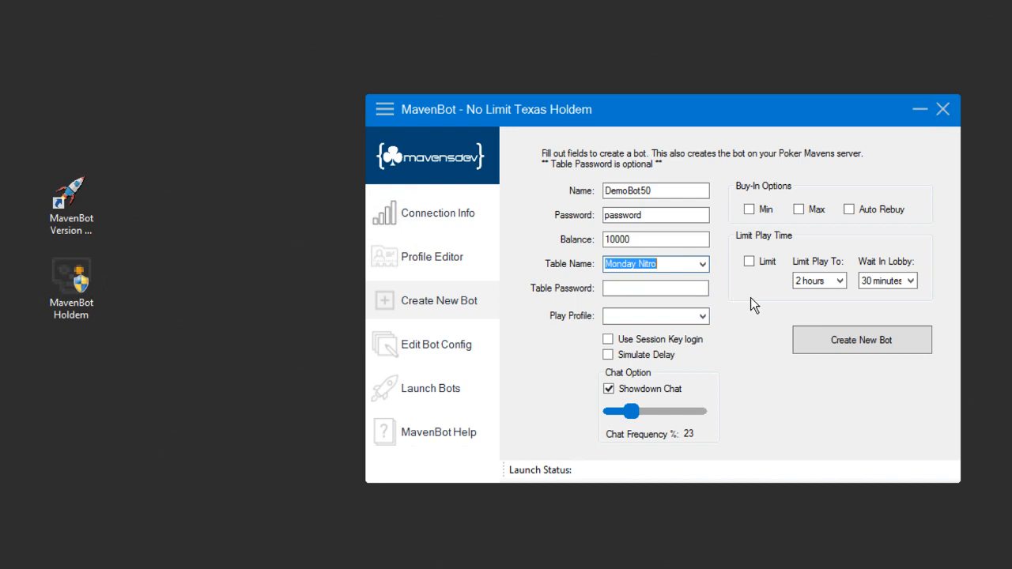
Pick the Default play profile, enable Simulate Delay, set chat to 40%, and check Max and Auto Rebuy
{"action": "left_click", "coordinate": [702, 317]}
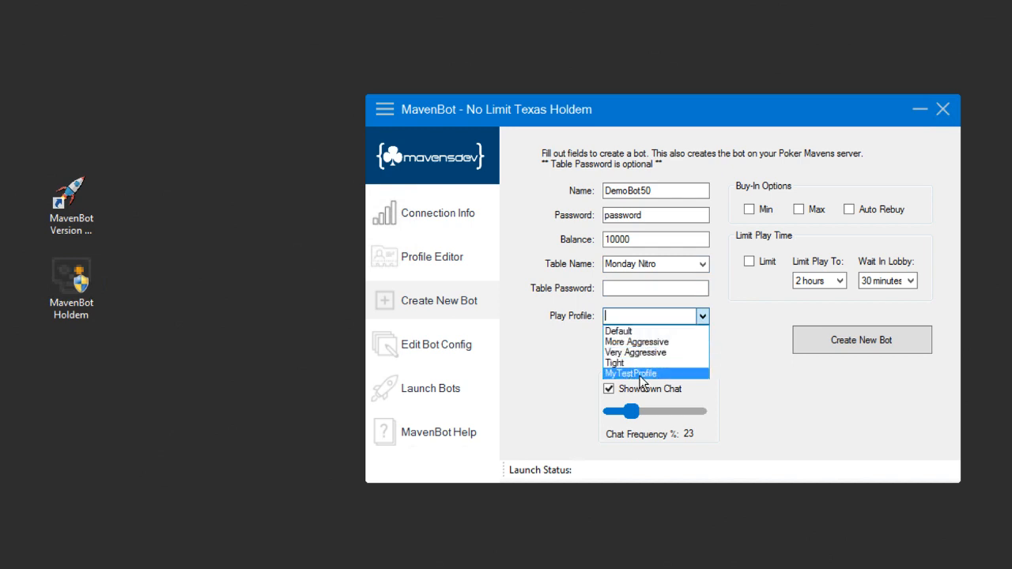
{"action": "left_click", "coordinate": [633, 331]}
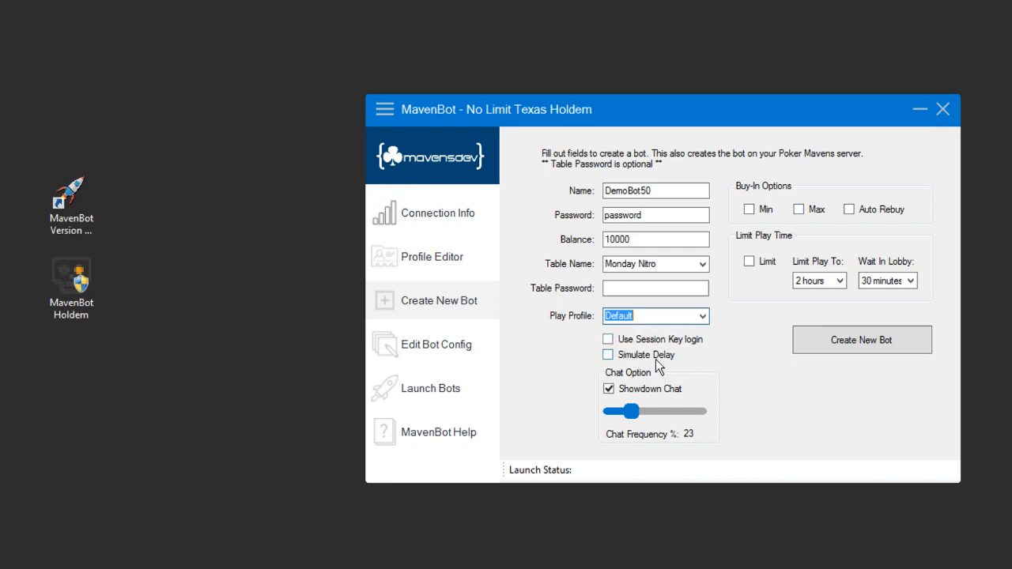
{"action": "left_click", "coordinate": [613, 357]}
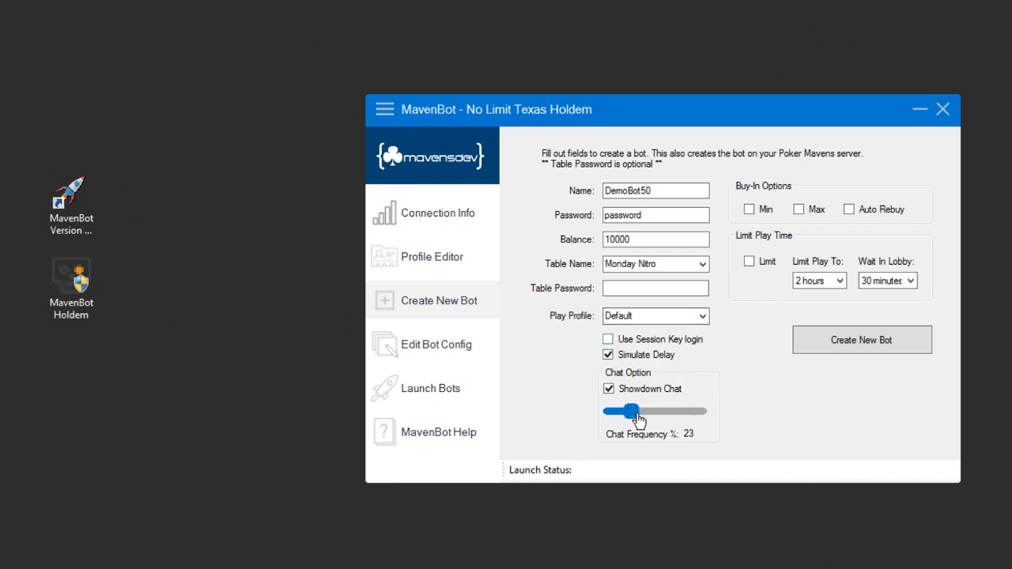
{"action": "left_click_drag", "start_coordinate": [634, 417], "coordinate": [642, 416]}
{"action": "left_click", "coordinate": [799, 210]}
{"action": "left_click", "coordinate": [850, 210]}
Submit DemoBot50 with the Create New Bot button and acknowledge the success dialog with OK
{"action": "left_click", "coordinate": [867, 343]}
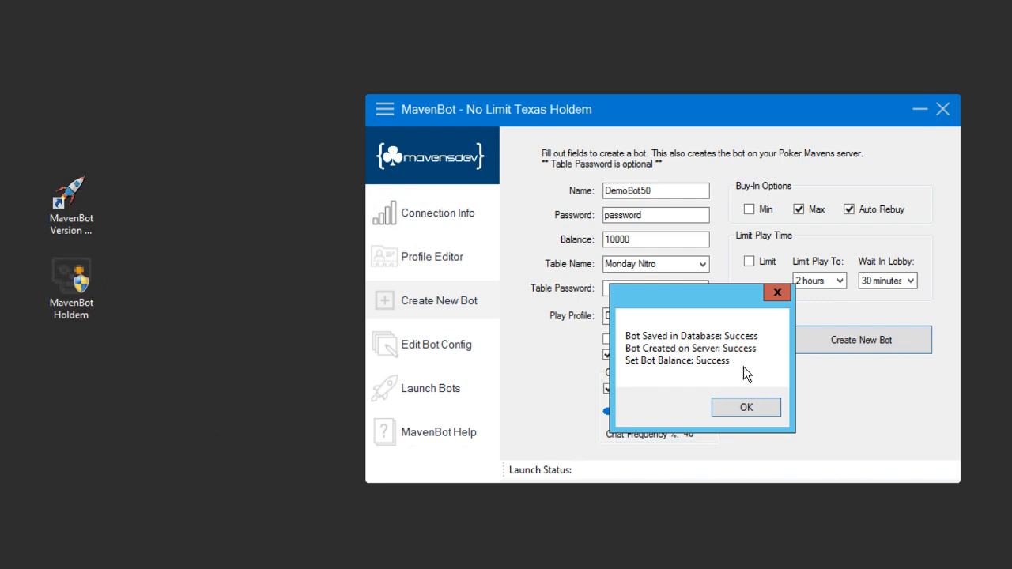
{"action": "left_click", "coordinate": [757, 411]}
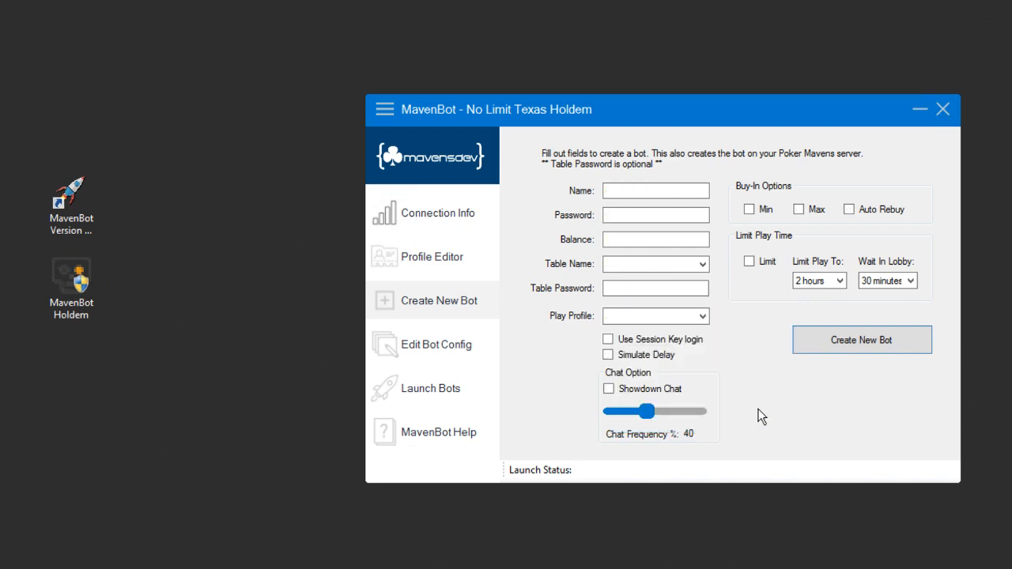